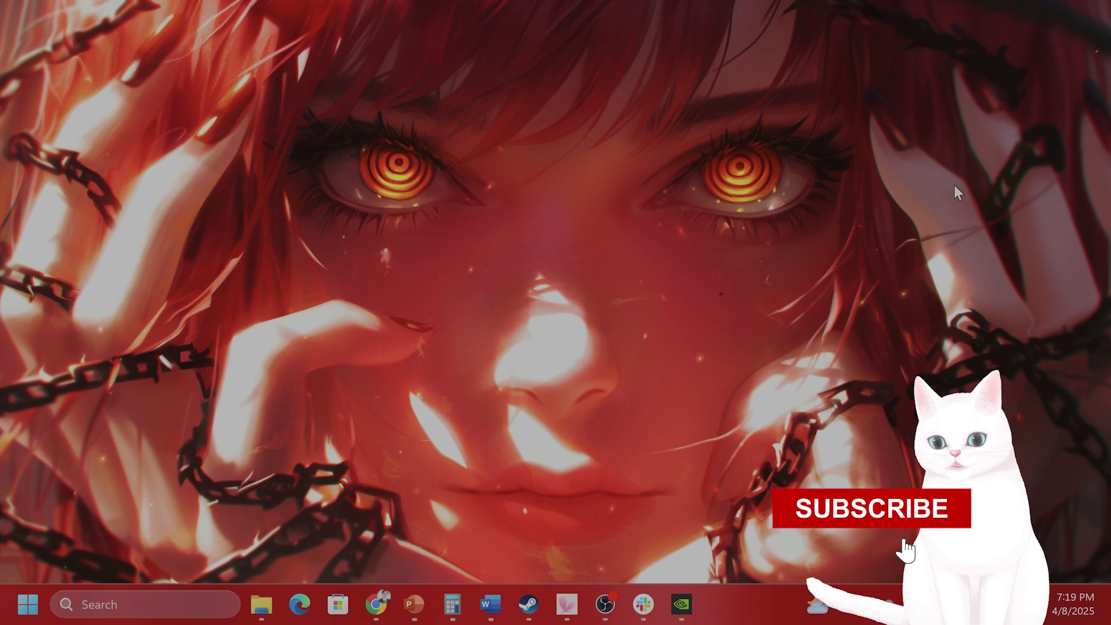
# Step: Switch to Steam and browse to the installed files folder of Schedule I: Free Sample from its library properties
pyautogui.click(528, 608)
pyautogui.moveTo(306, 46)
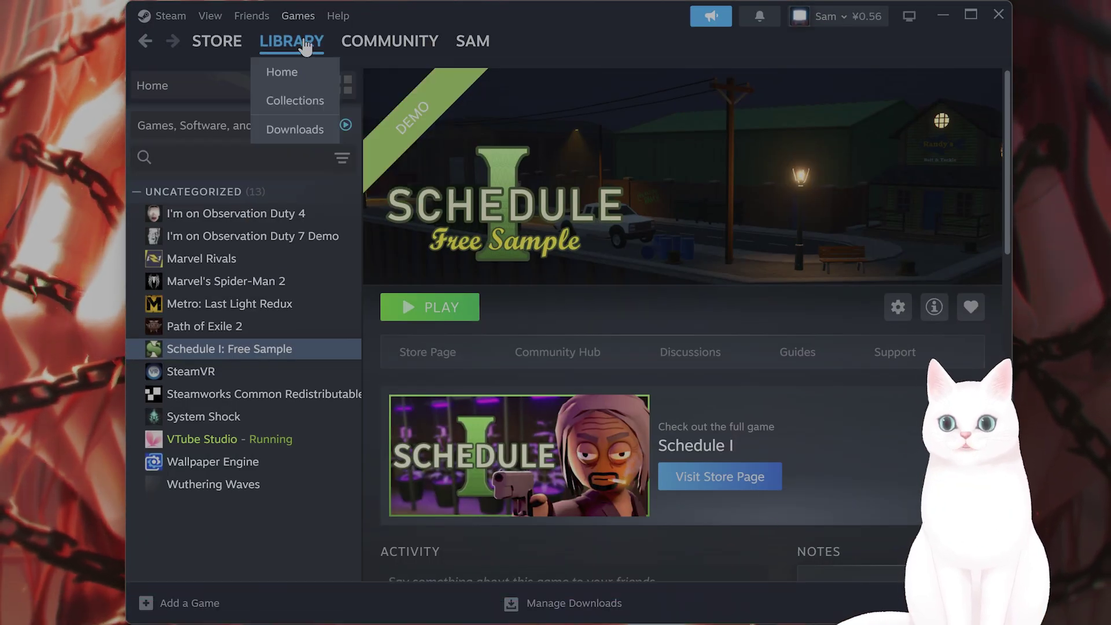
pyautogui.rightClick(247, 350)
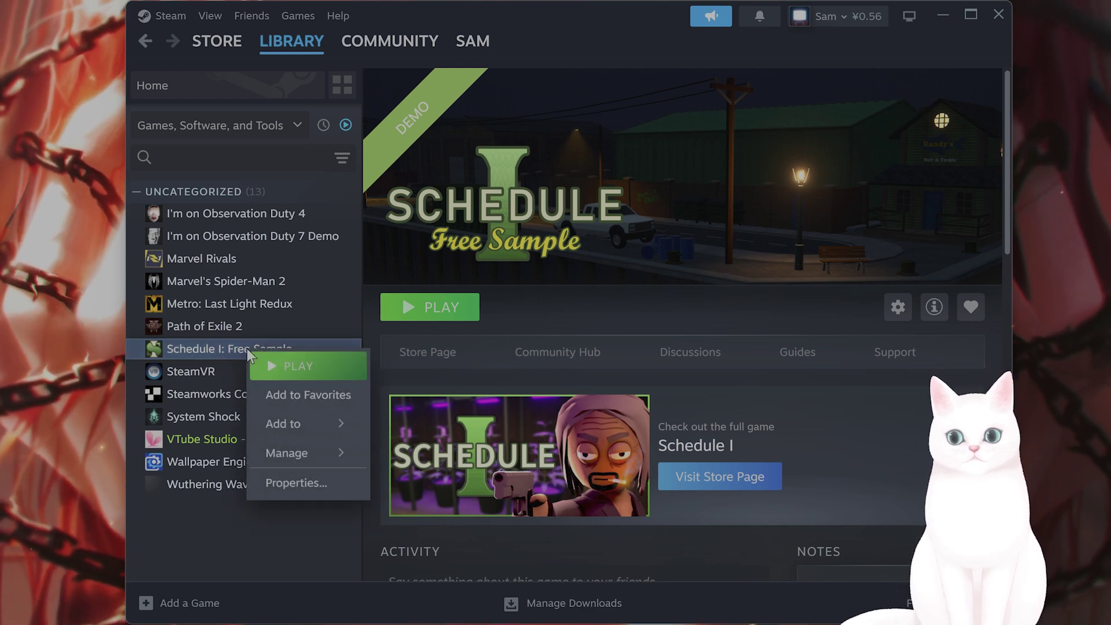
pyautogui.click(296, 484)
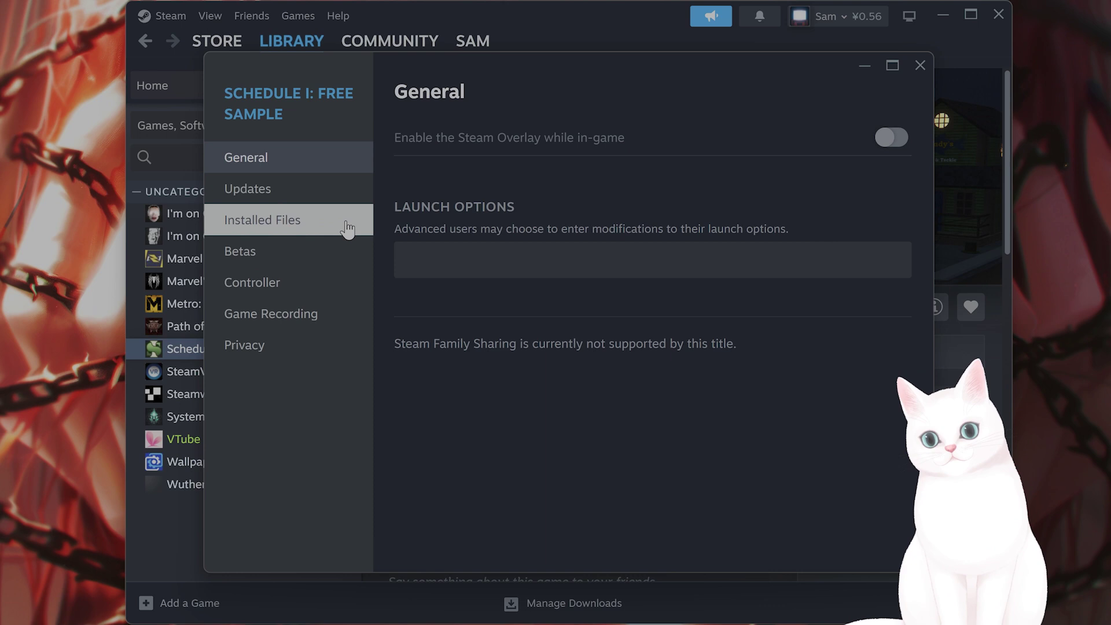
pyautogui.click(287, 223)
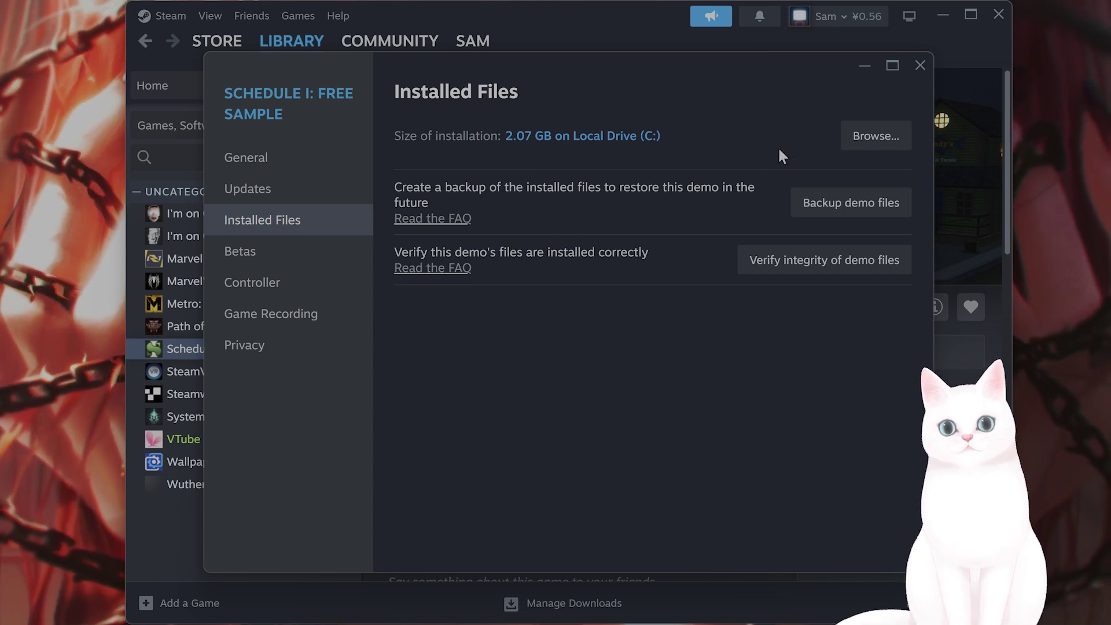
pyautogui.click(875, 152)
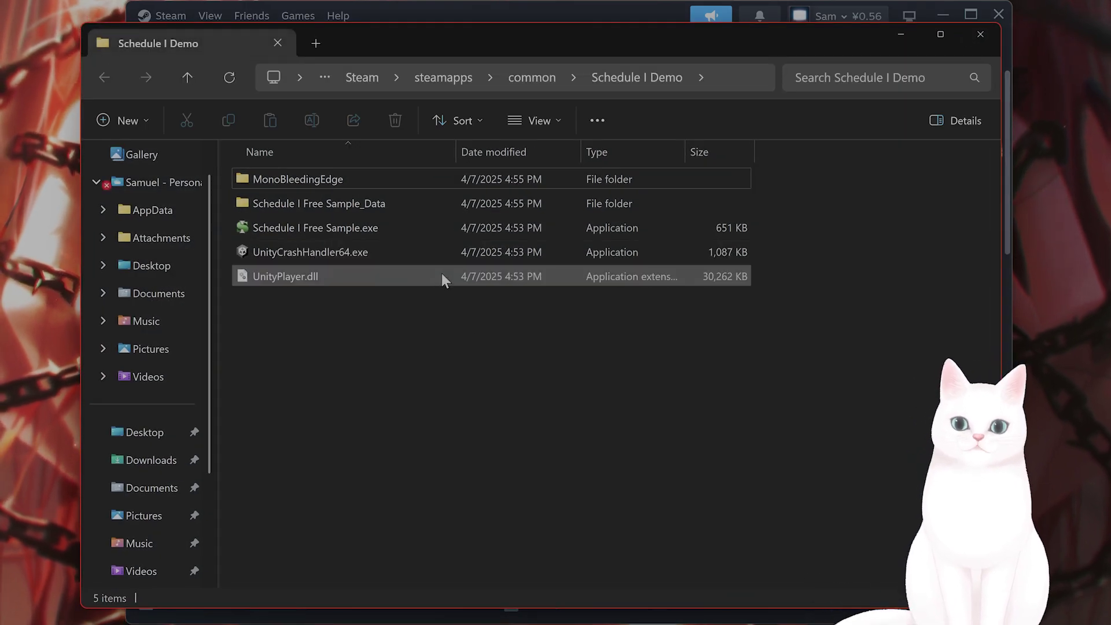
# Step: Try to set Schedule I Free Sample.exe to run as an administrator in its compatibility settings, and put away the game's windows
pyautogui.click(366, 234)
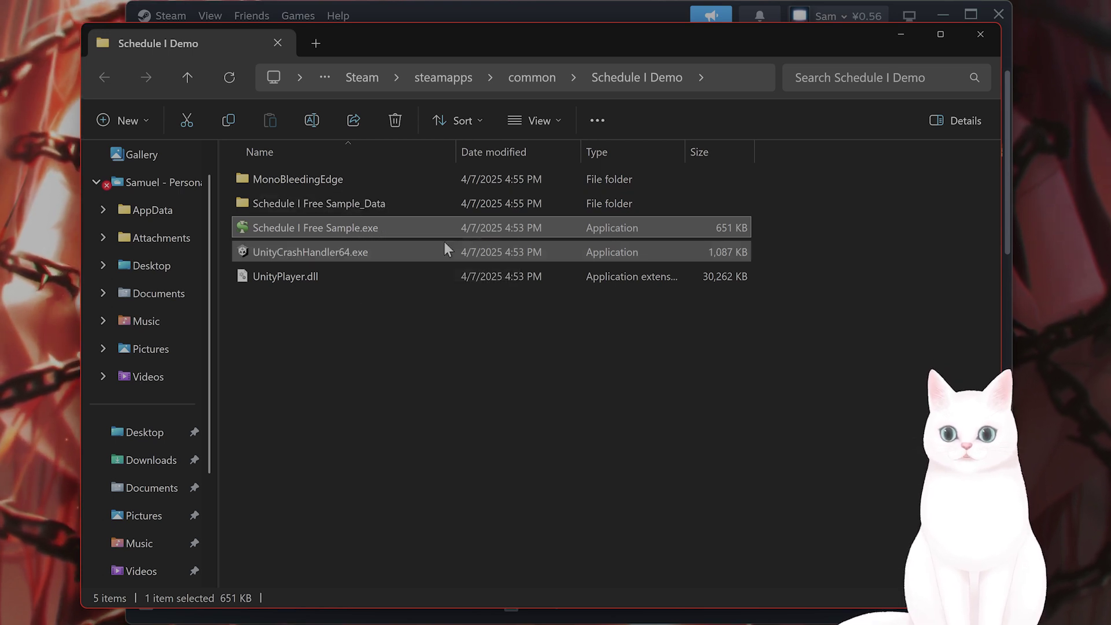
pyautogui.rightClick(355, 229)
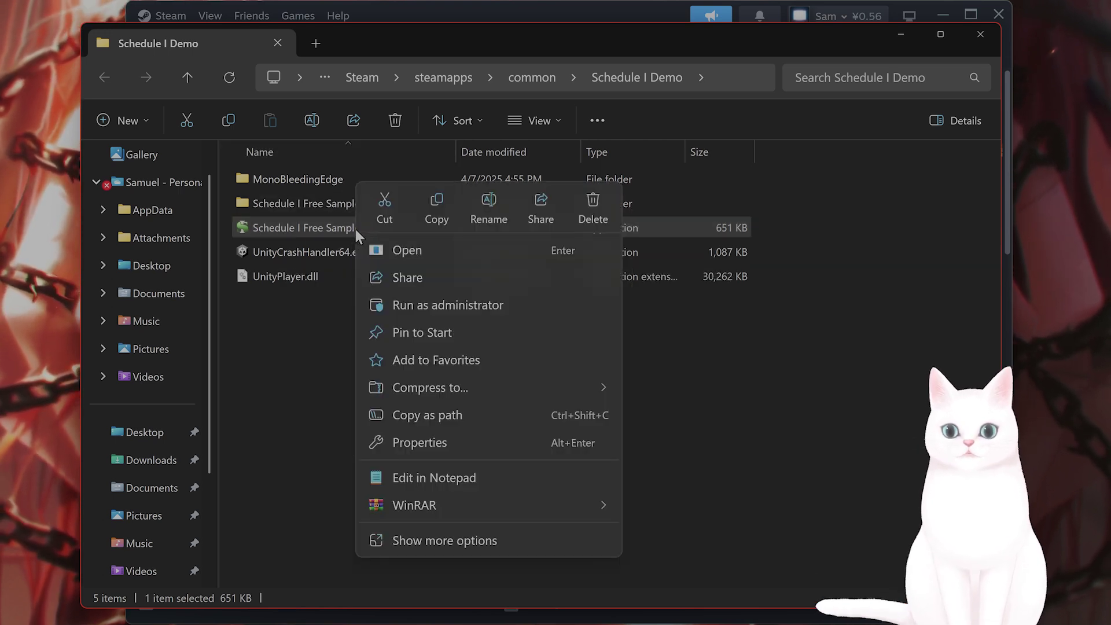
pyautogui.click(553, 442)
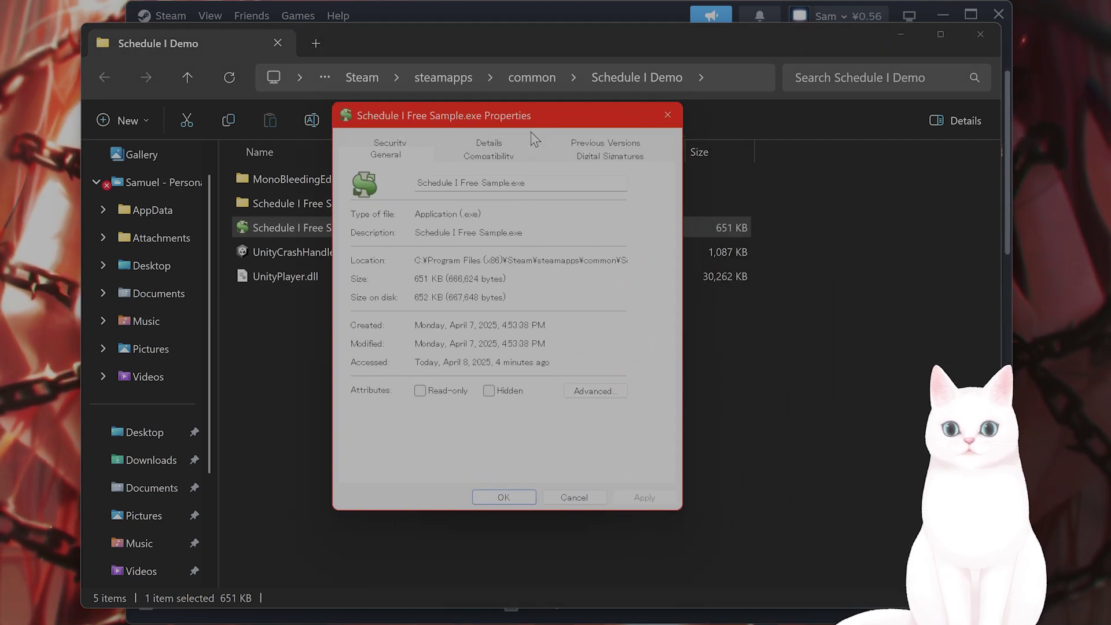
pyautogui.click(500, 156)
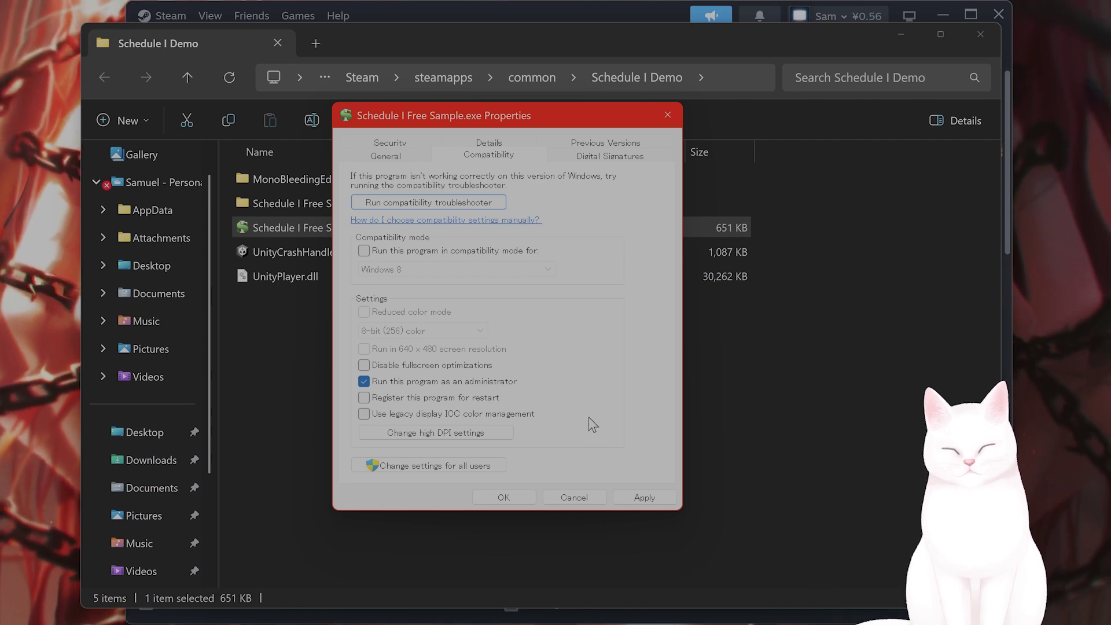
pyautogui.click(574, 497)
pyautogui.click(980, 34)
pyautogui.click(918, 53)
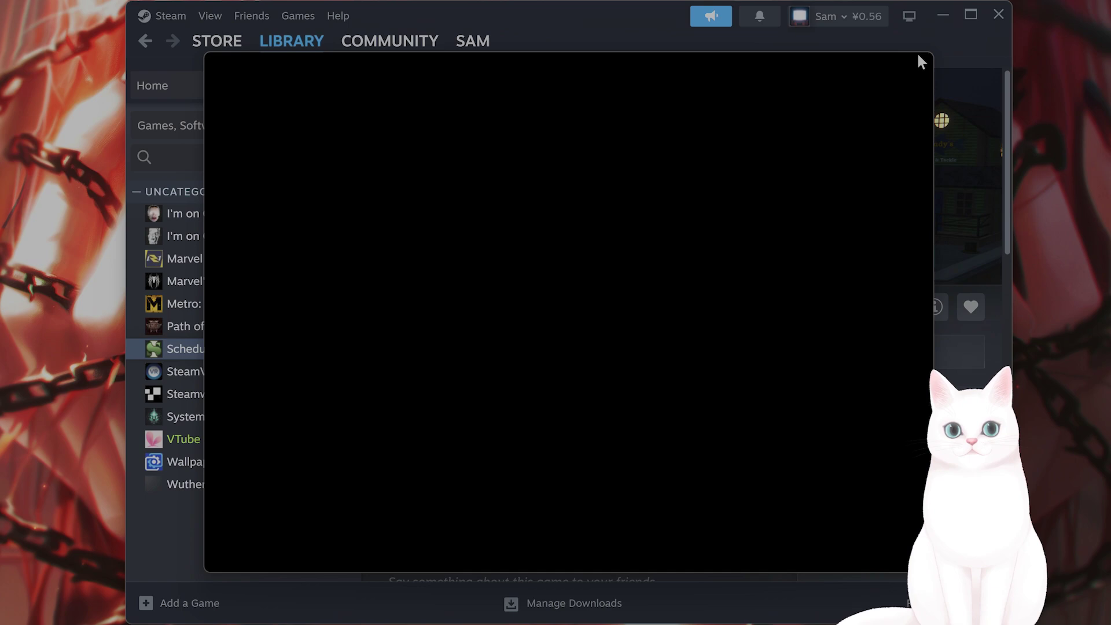
pyautogui.click(939, 17)
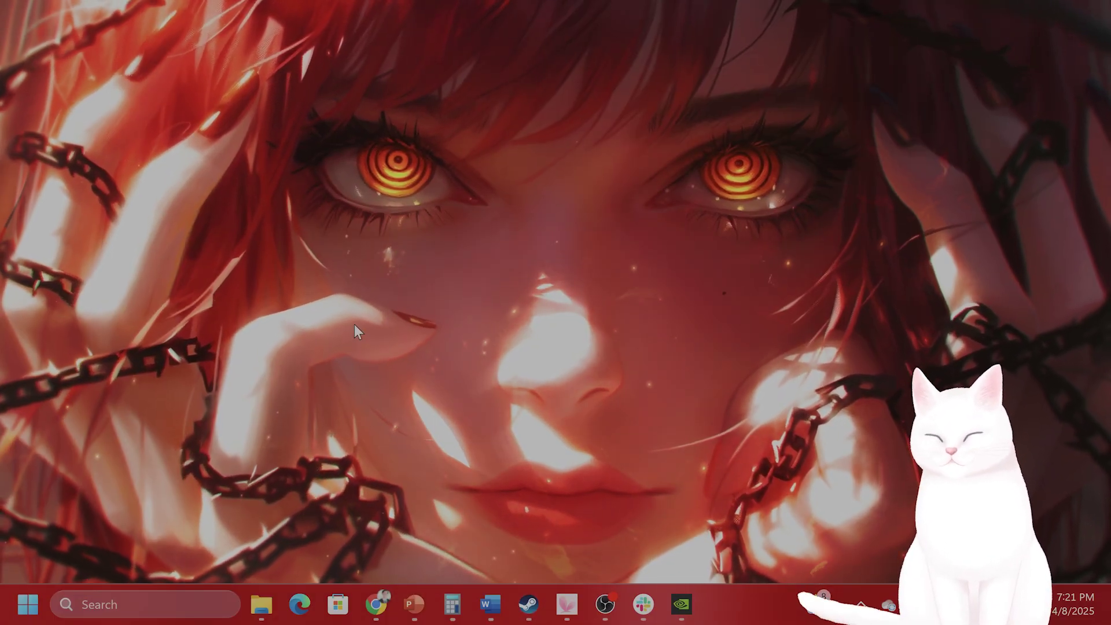
# Step: View the driver update options for the NVIDIA GeForce RTX 4080 in Device Manager, and close it without updating
pyautogui.press('super+x')
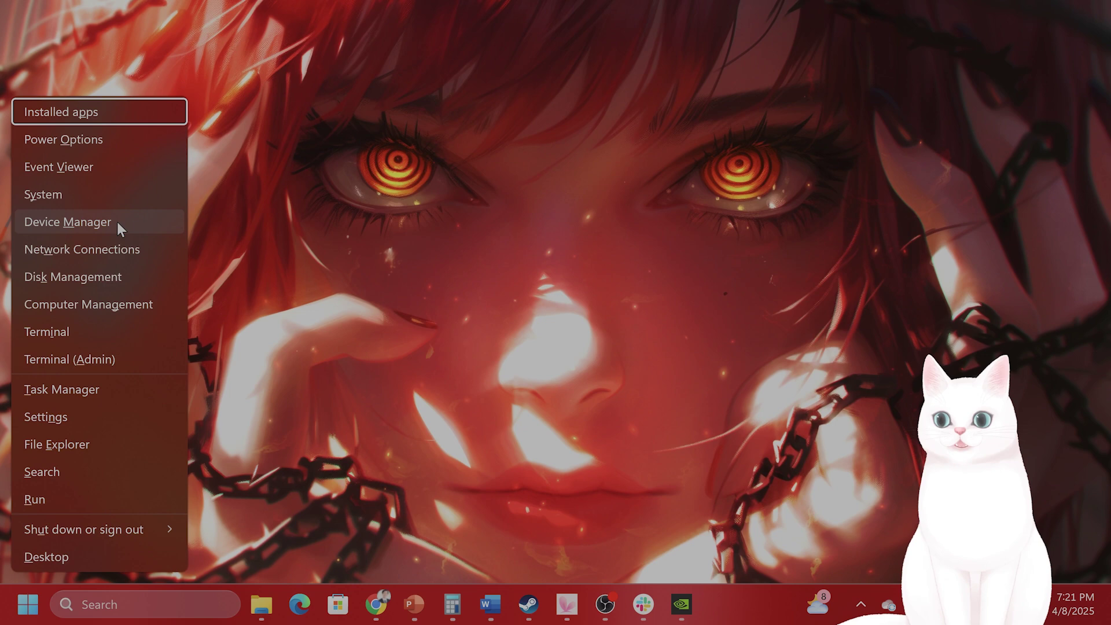
pyautogui.click(117, 221)
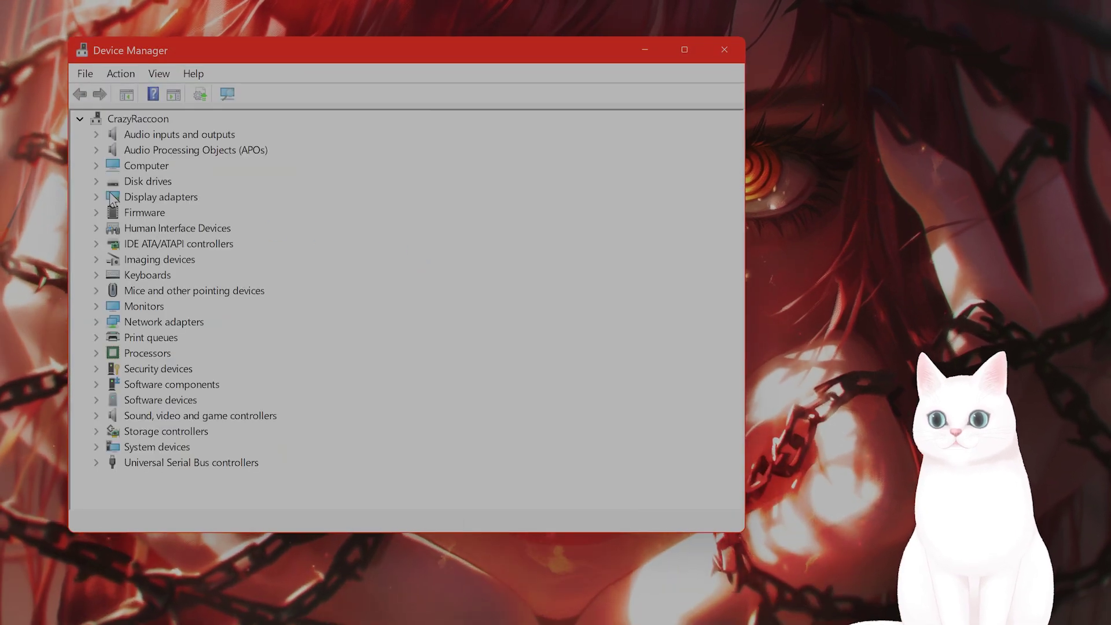
pyautogui.click(97, 196)
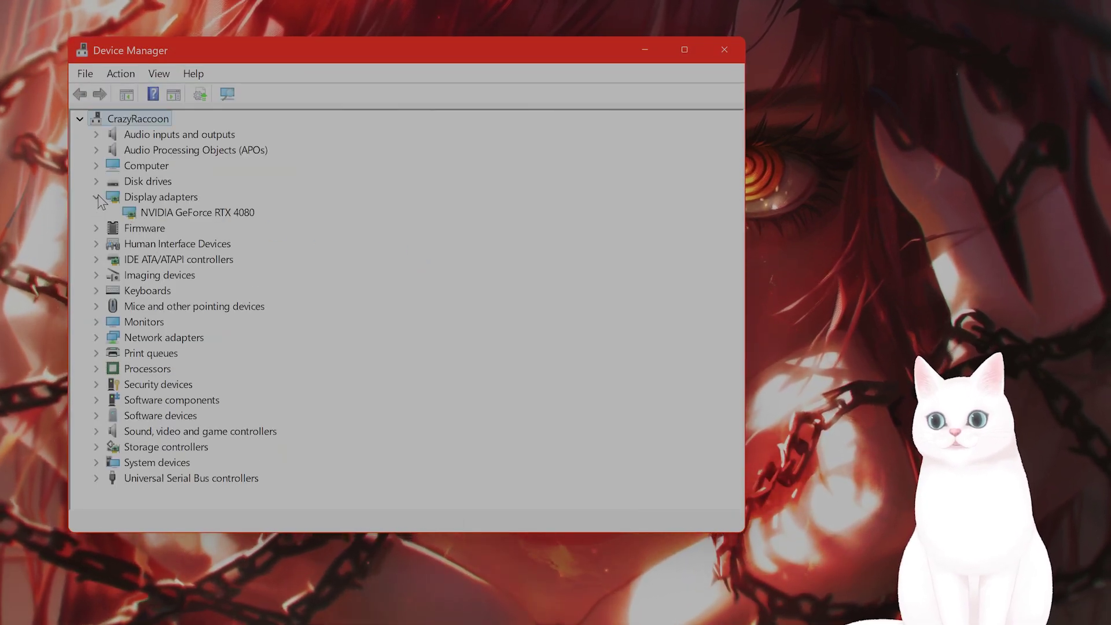
pyautogui.click(189, 213)
pyautogui.rightClick(192, 215)
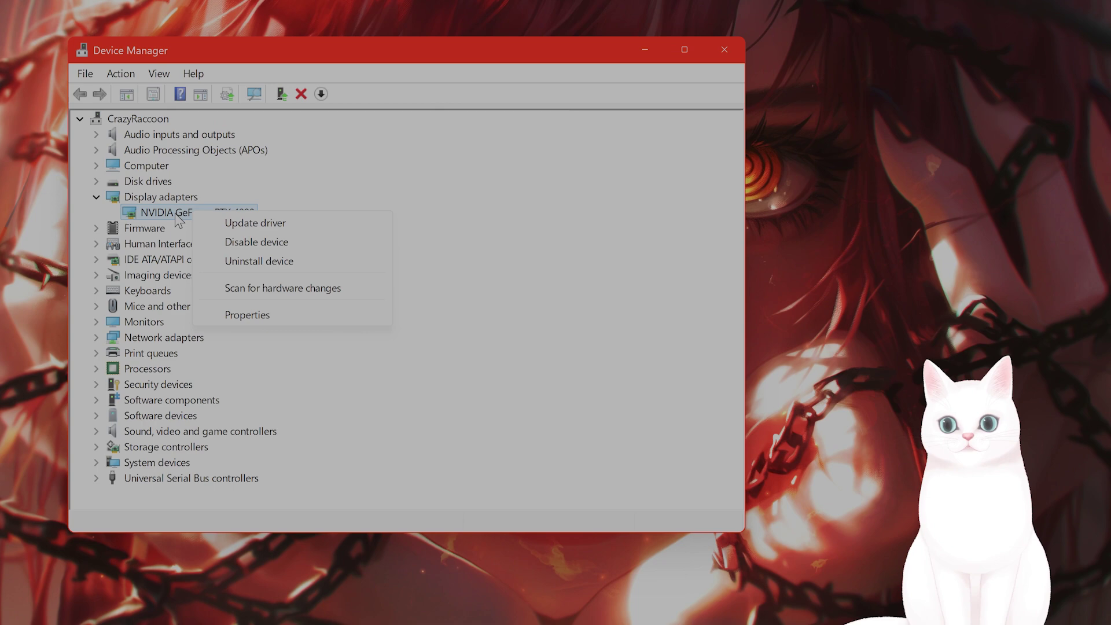
pyautogui.click(237, 223)
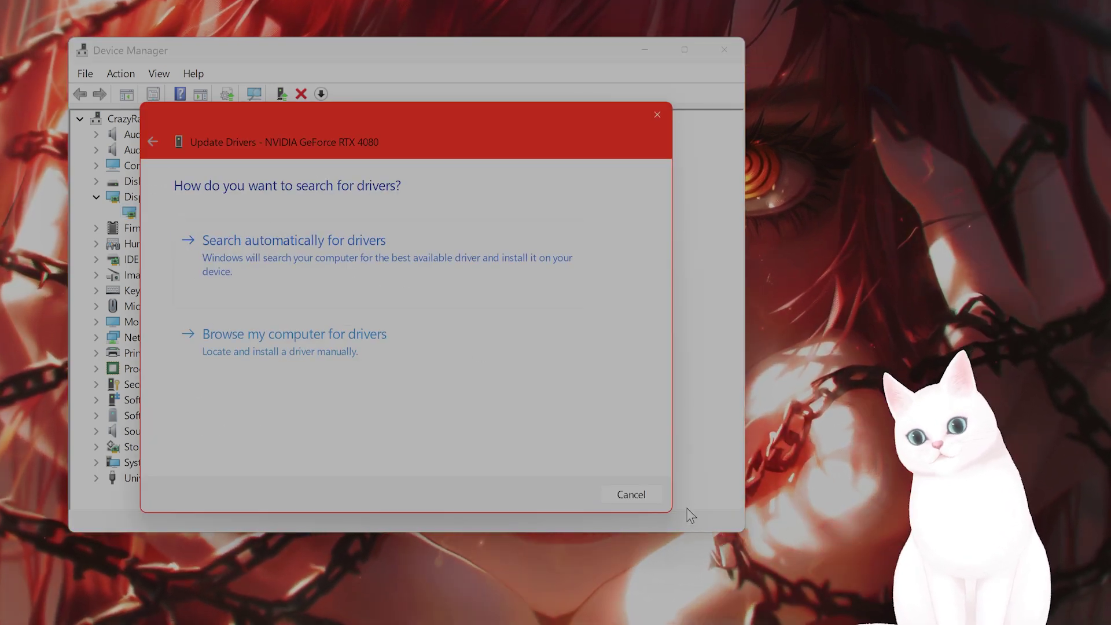
pyautogui.click(631, 494)
pyautogui.click(724, 49)
# Step: Search Windows for "nvid" and open the NVIDIA App
pyautogui.click(195, 605)
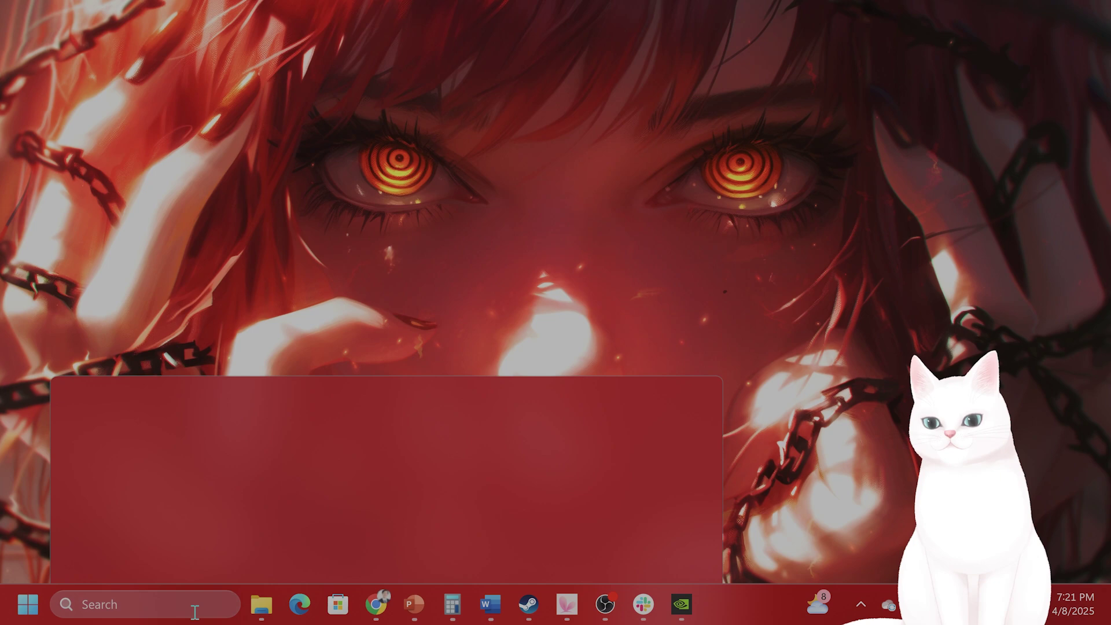
pyautogui.write('nvid')
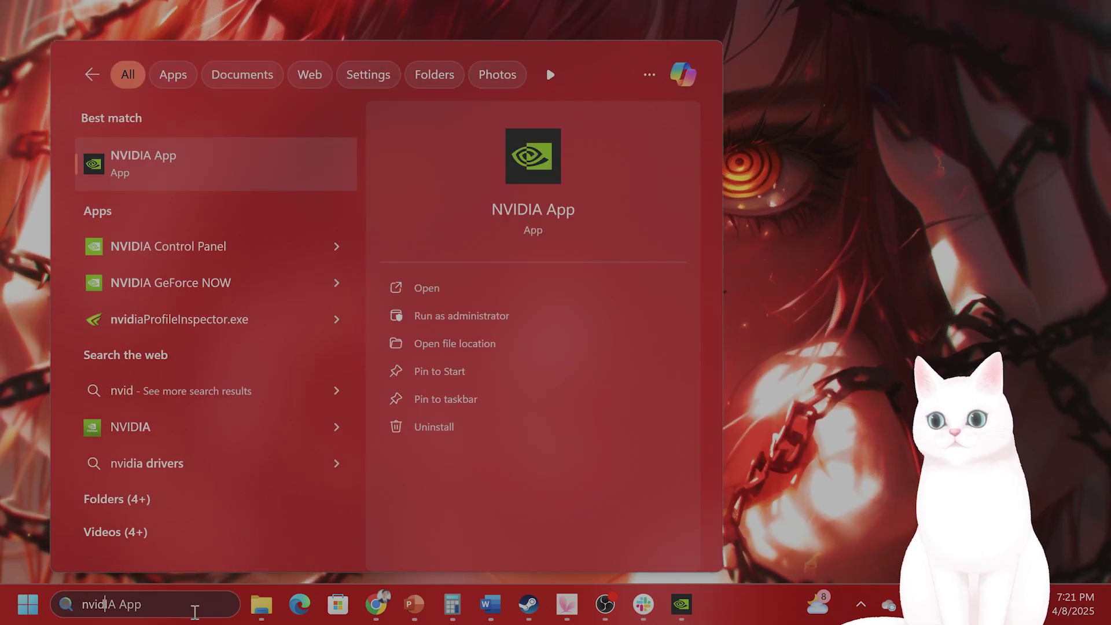
pyautogui.press('Return')
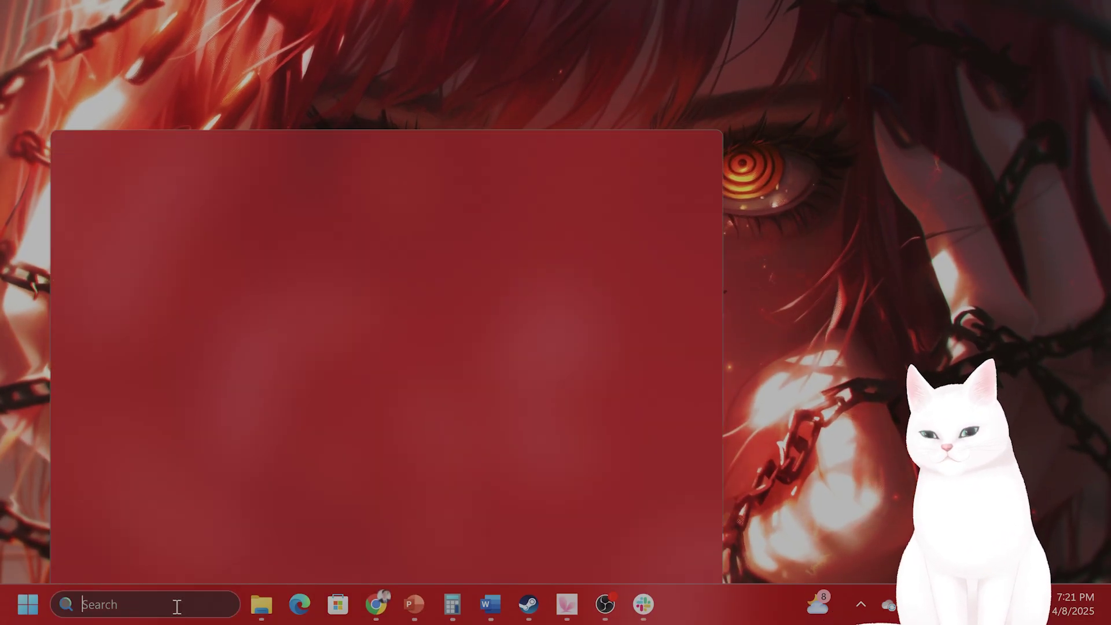
# Step: Open Windows Security, examine real-time protection in the Virus & threat protection settings, and close the window
pyautogui.write('win')
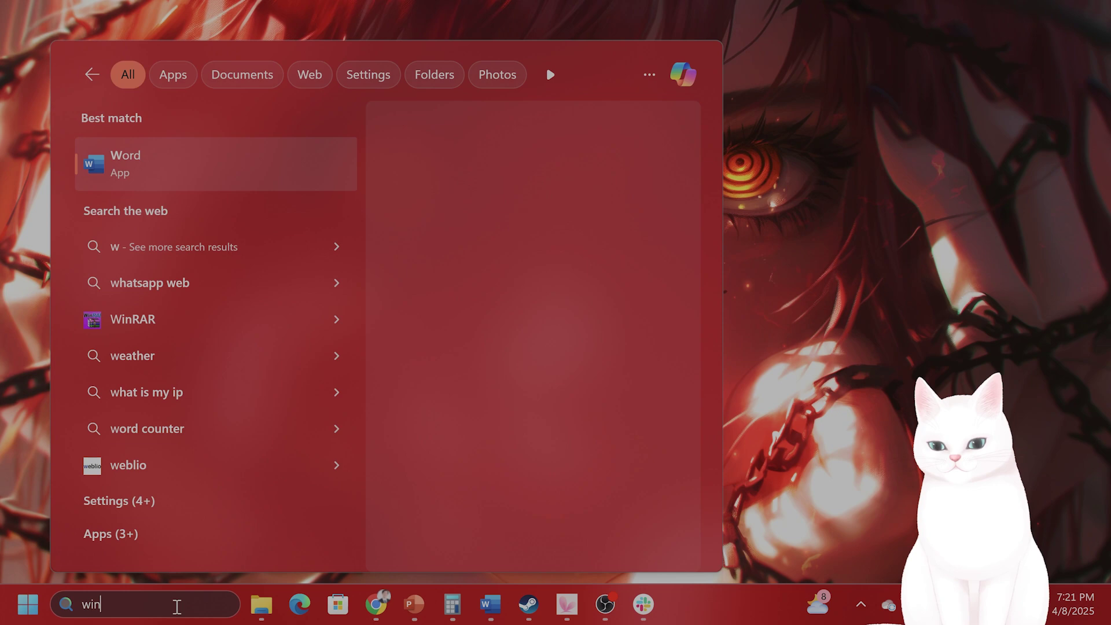
pyautogui.write('dows security')
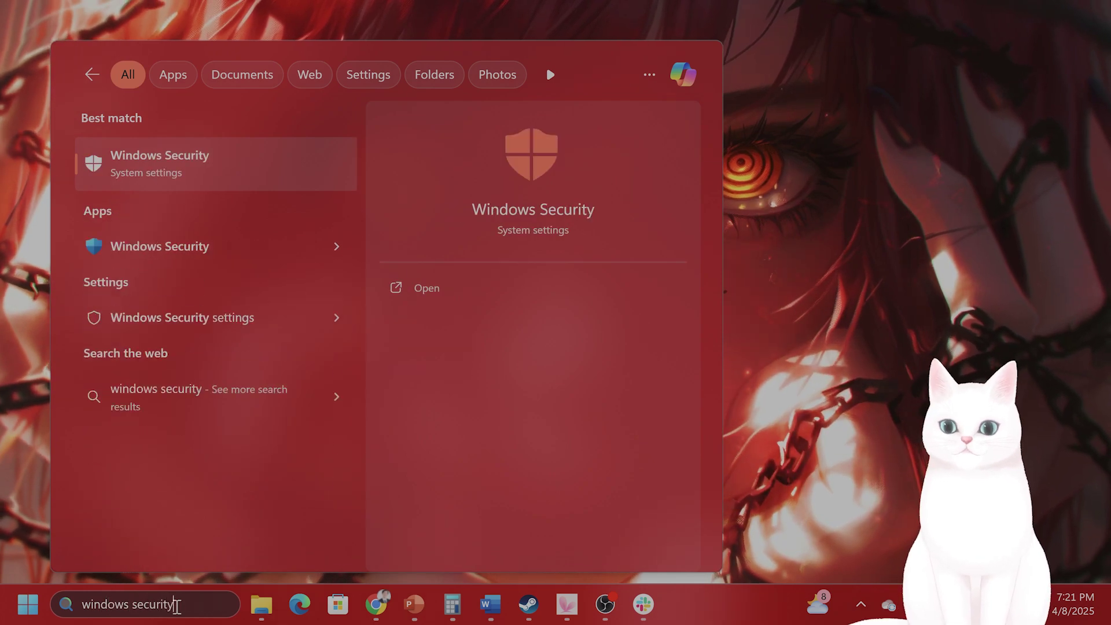
pyautogui.press('Return')
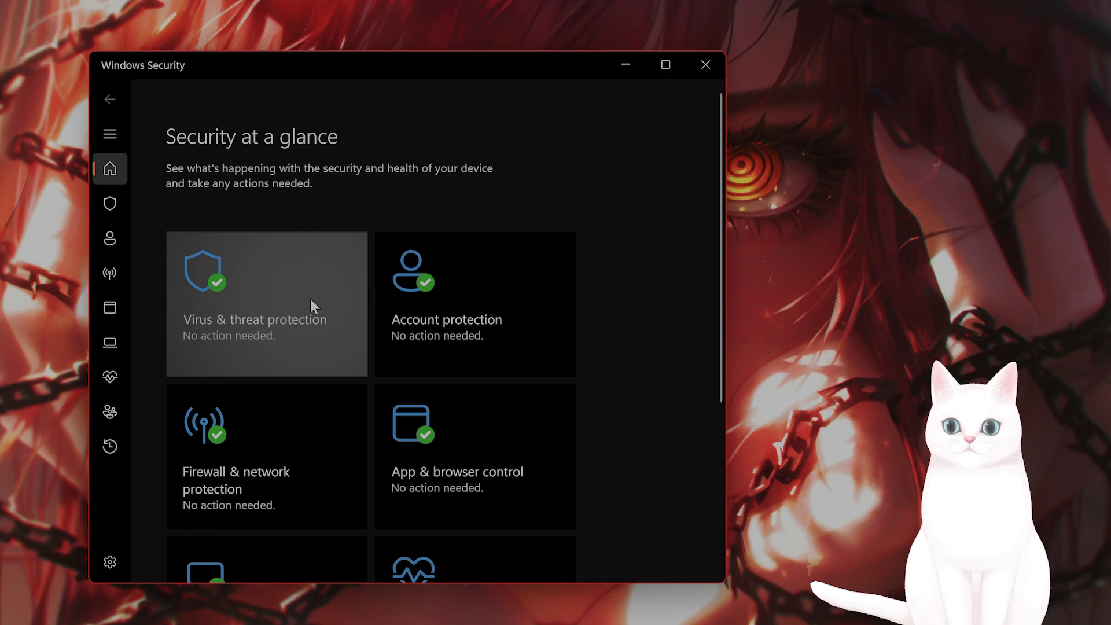
pyautogui.click(304, 293)
pyautogui.scroll(-4, 358, 260)
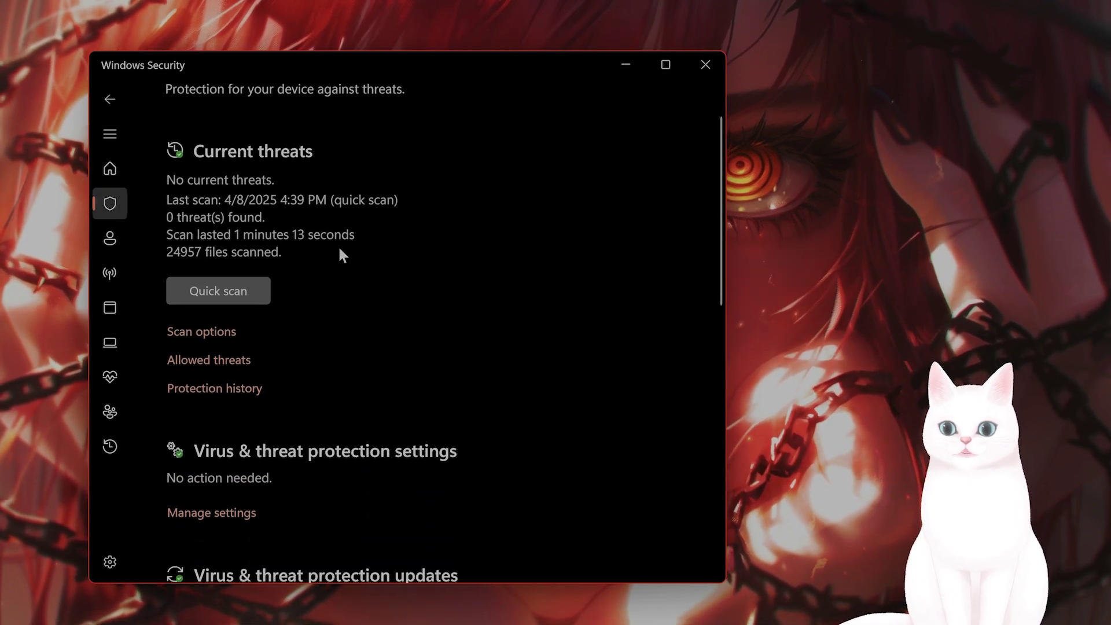
pyautogui.scroll(3, 354, 280)
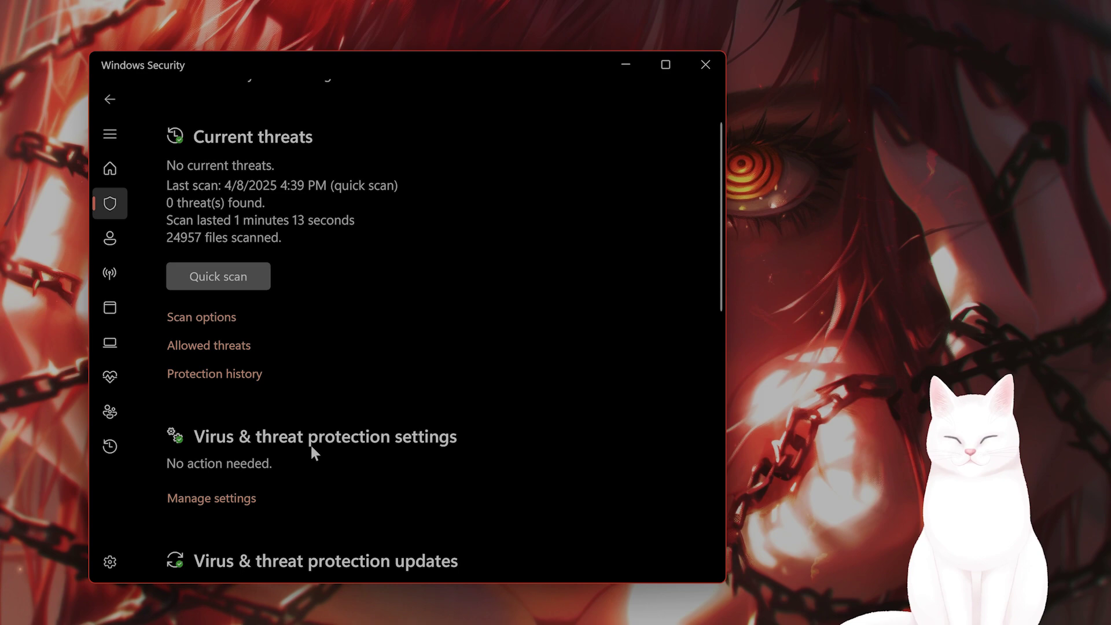
pyautogui.click(234, 498)
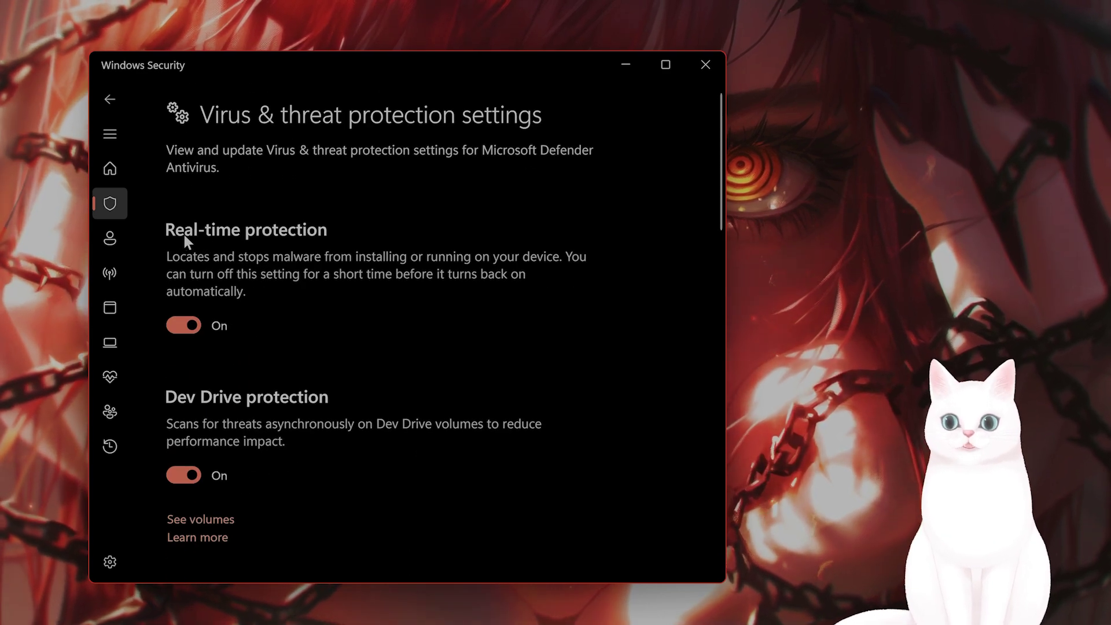
pyautogui.scroll(-3, 301, 279)
pyautogui.scroll(3, 309, 295)
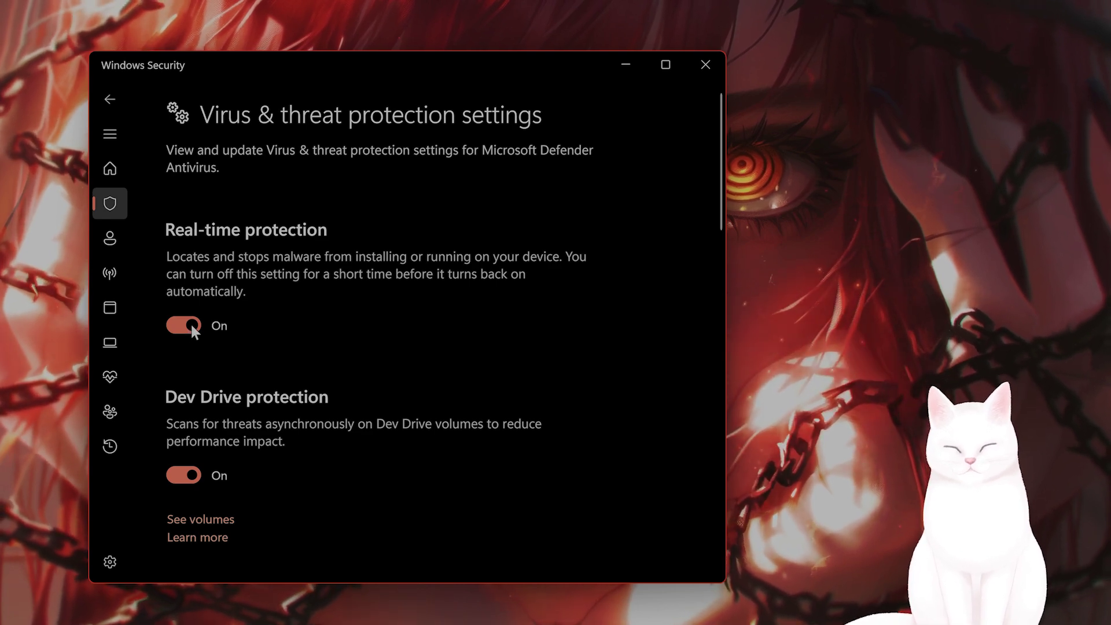
pyautogui.click(706, 65)
# Step: Search Windows for "cmd" and run Command Prompt as administrator
pyautogui.moveTo(162, 610)
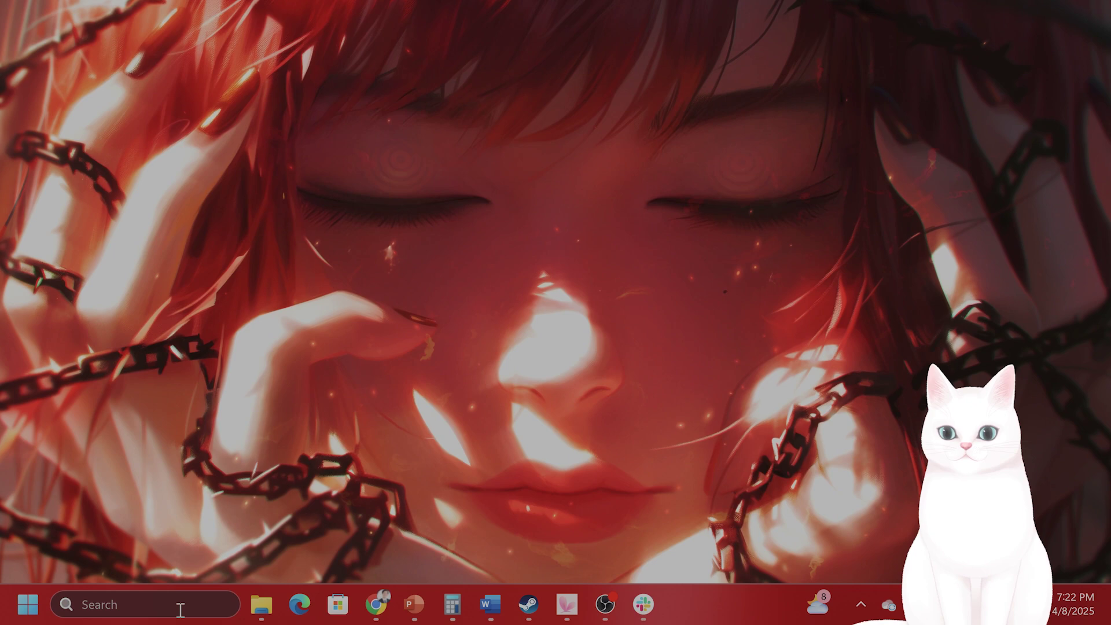
pyautogui.click(181, 606)
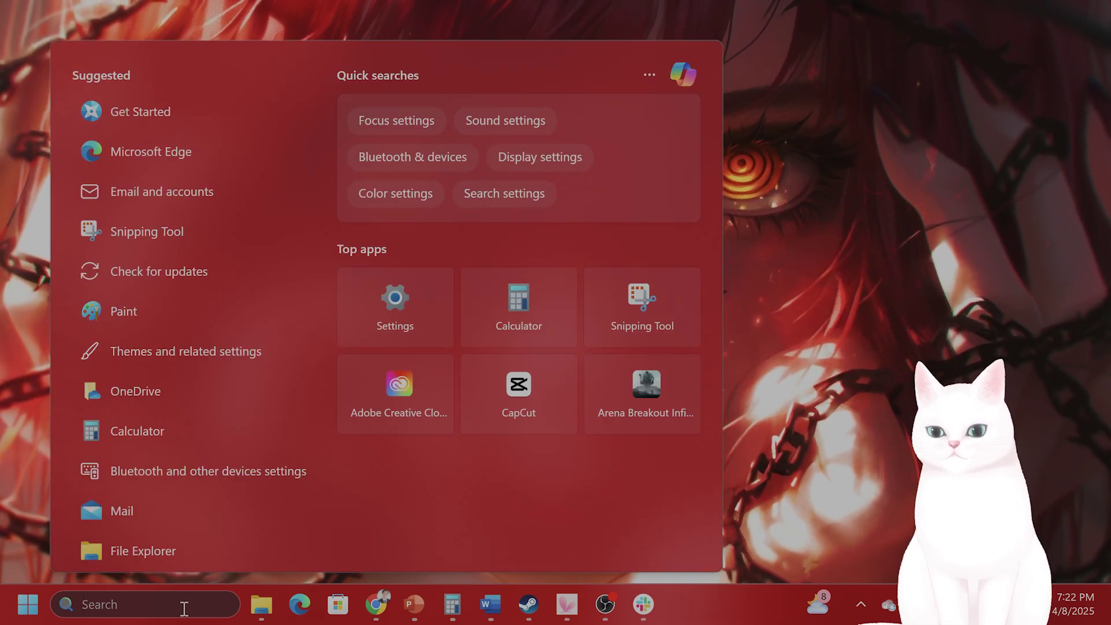
pyautogui.write('cmd')
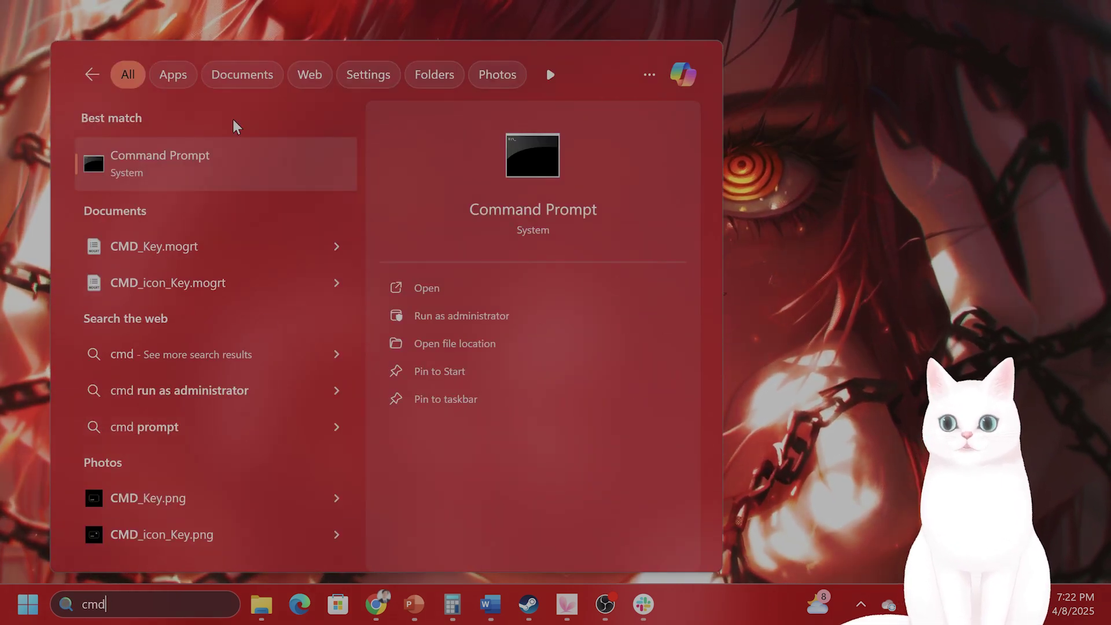
pyautogui.rightClick(186, 164)
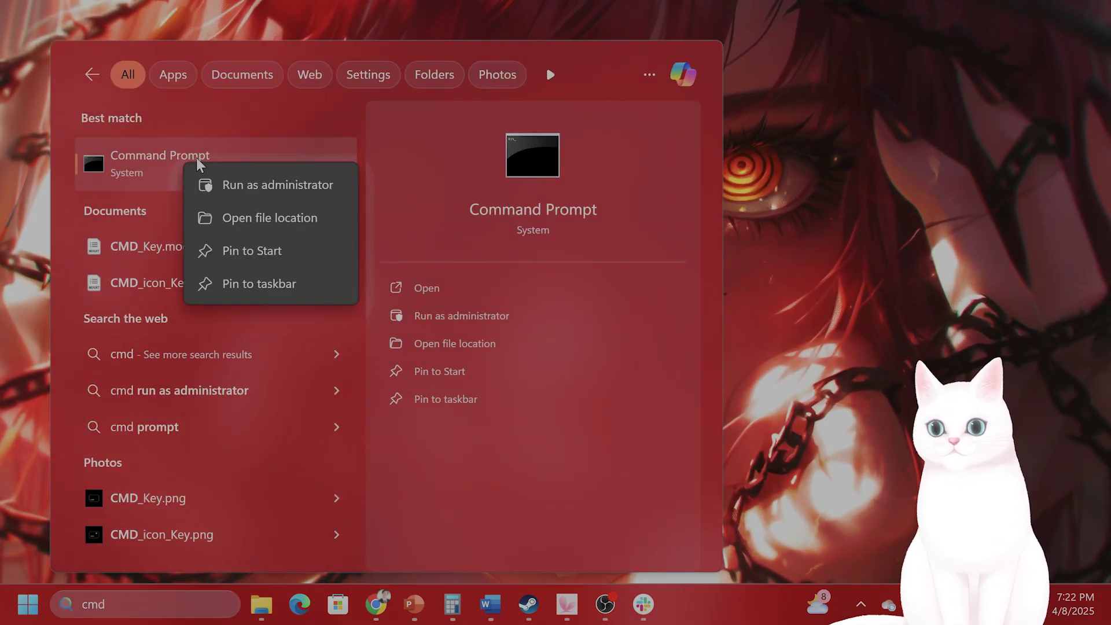
pyautogui.click(251, 184)
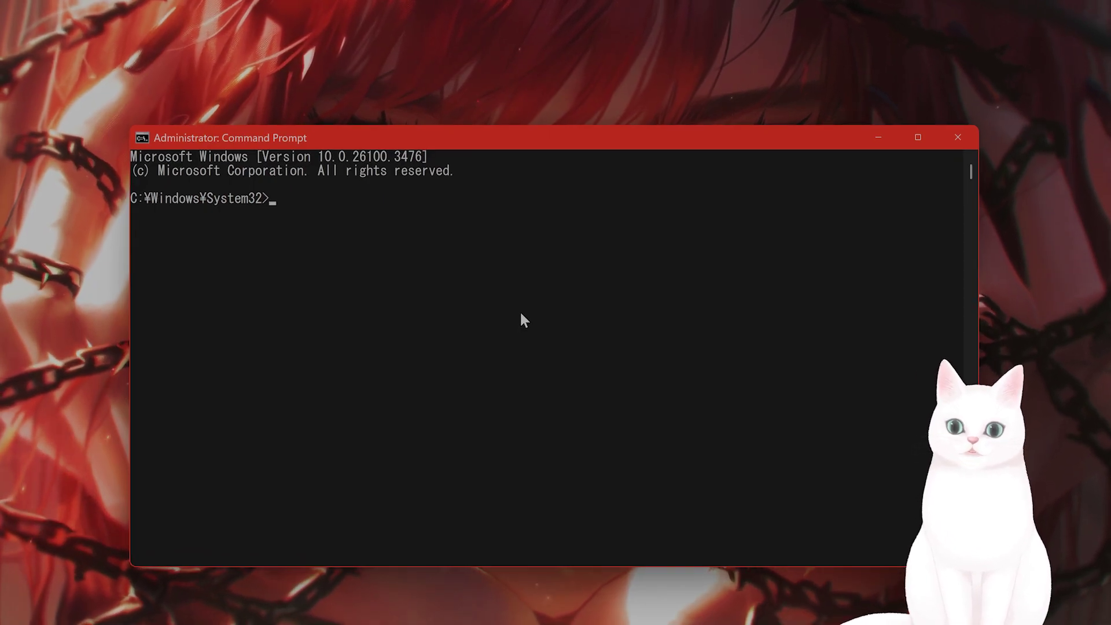
# Step: Start a system file scan with the command "sfc /scannow"
pyautogui.write('sfc')
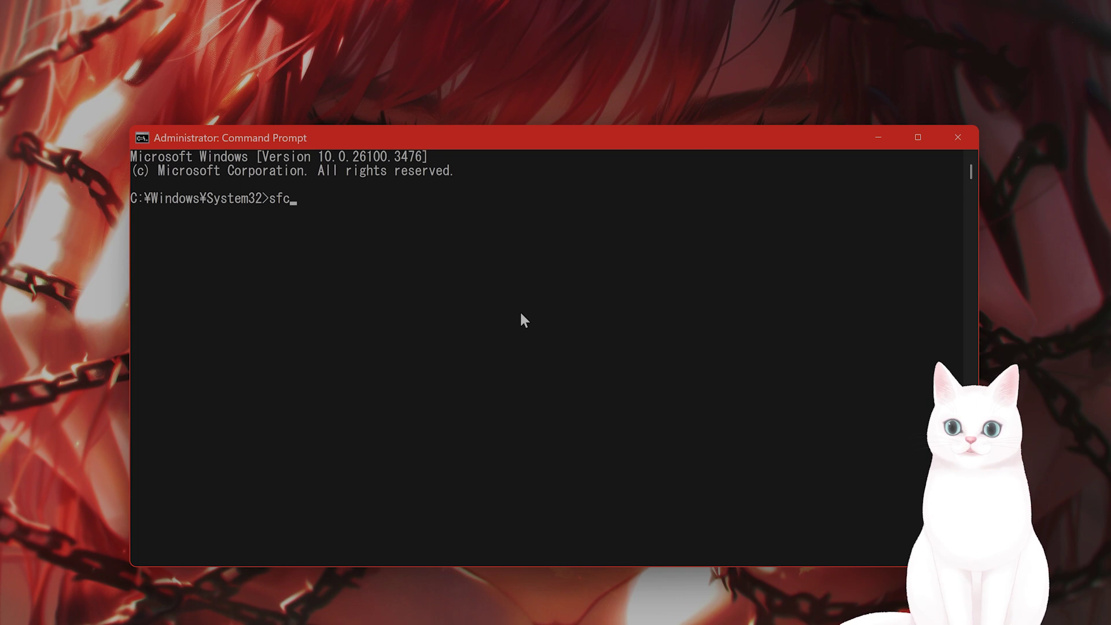
pyautogui.write(' /scannow')
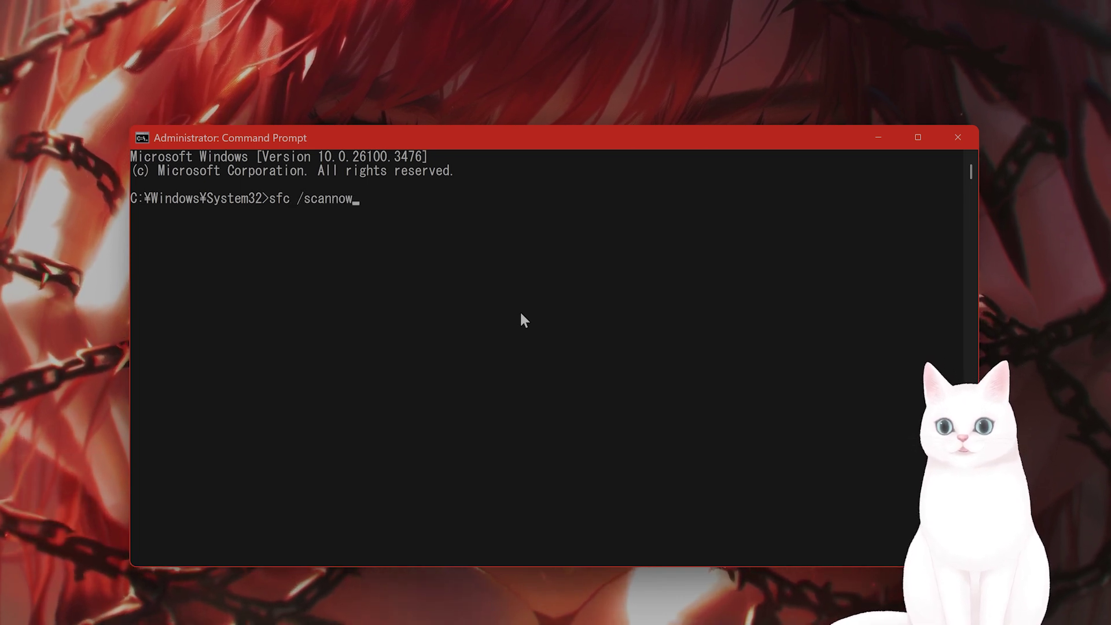
pyautogui.press('Return')
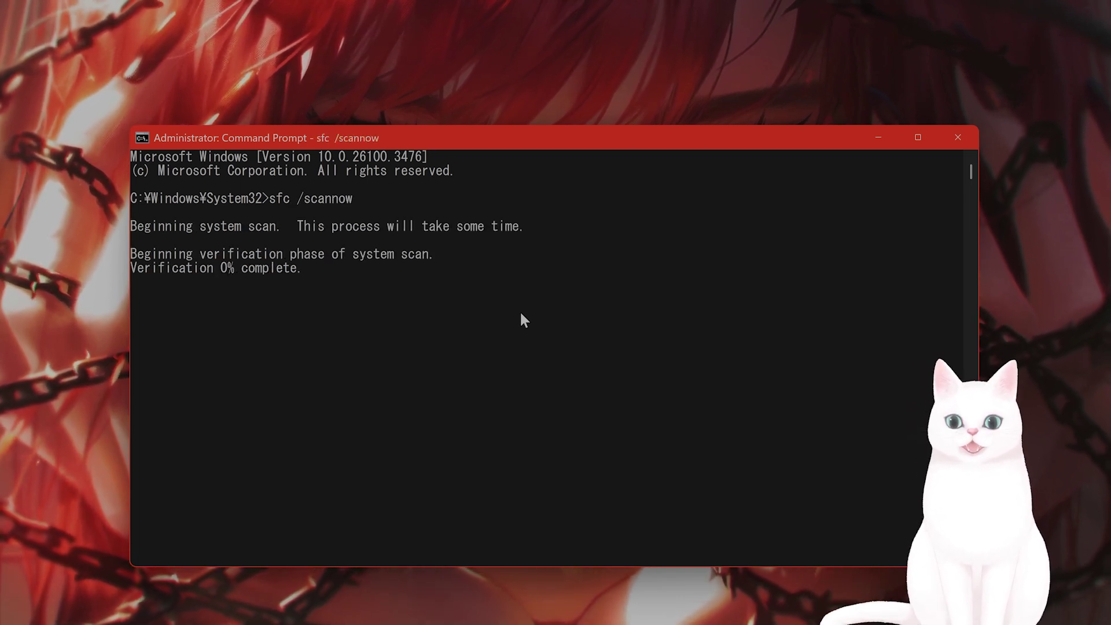